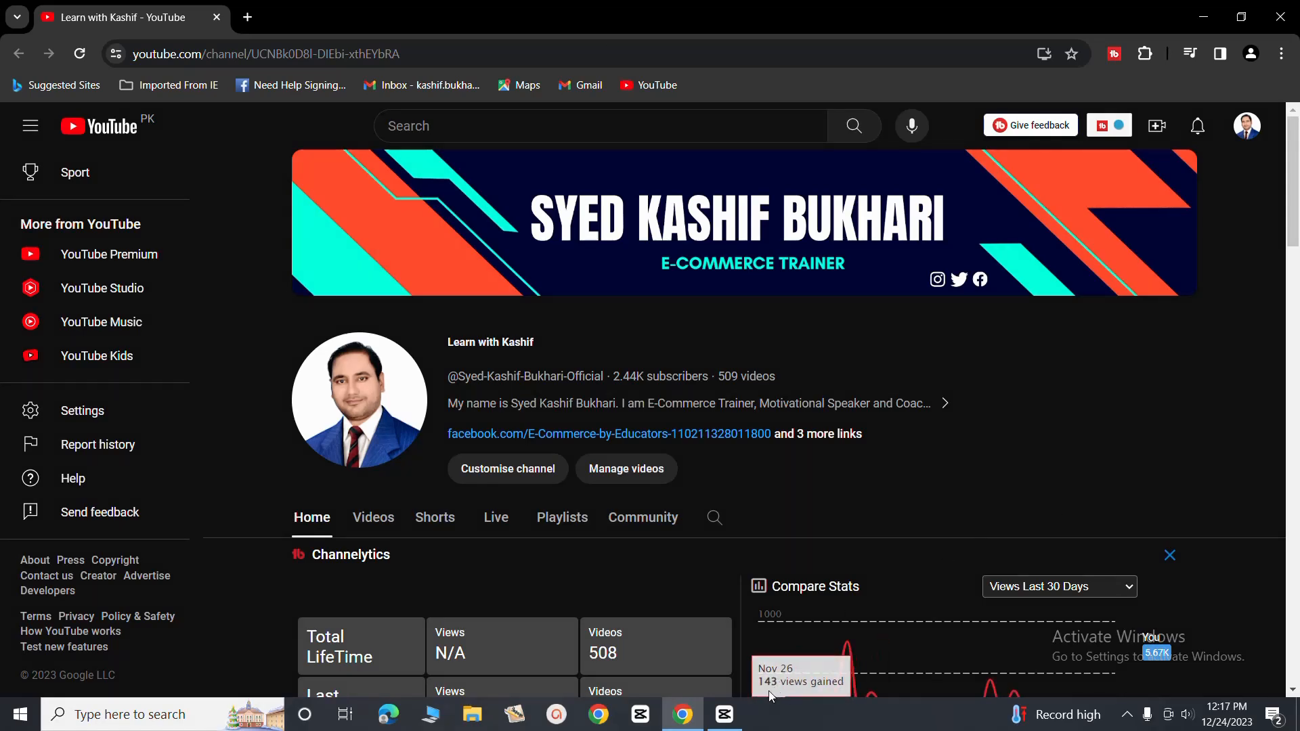
- Switch to CapCut and split the SBUB6200.MP4 timeline clip at 00:00:04:15 and again at 00:00:05:28
mouse_move(738, 717)
click(729, 671)
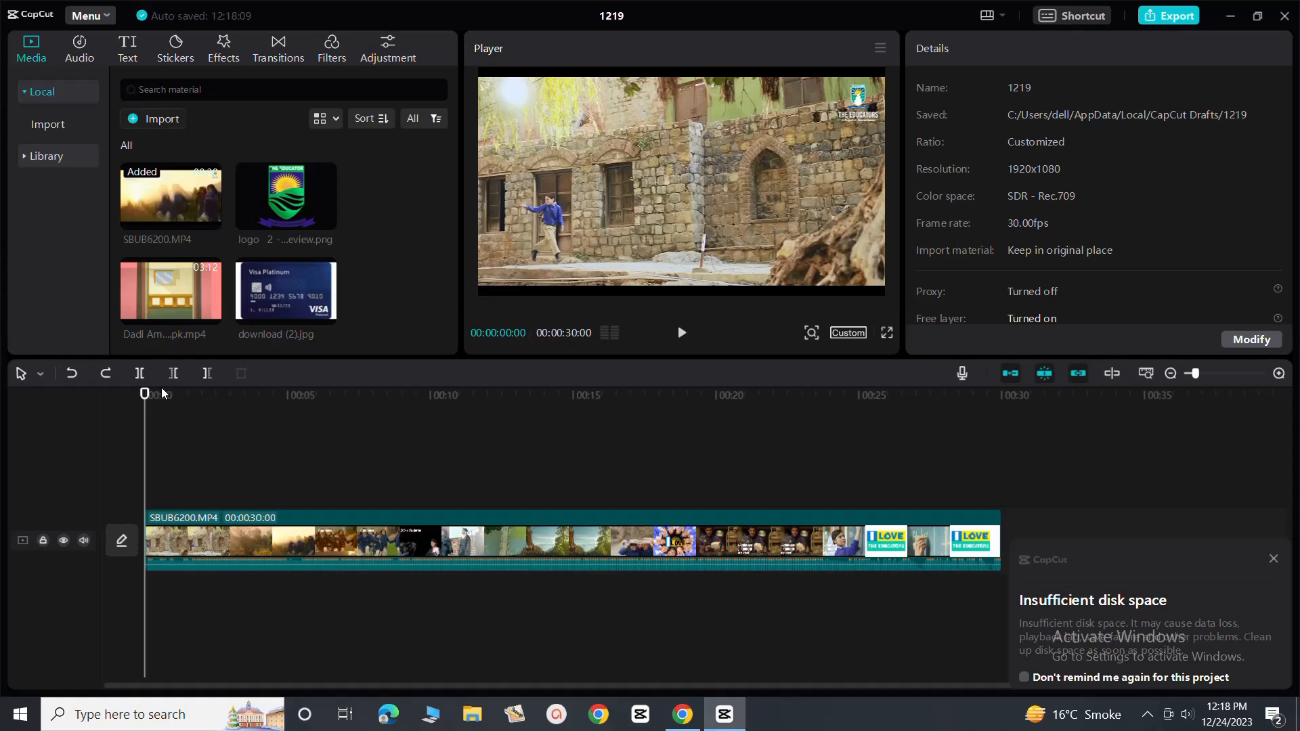
drag(145, 403, 273, 403)
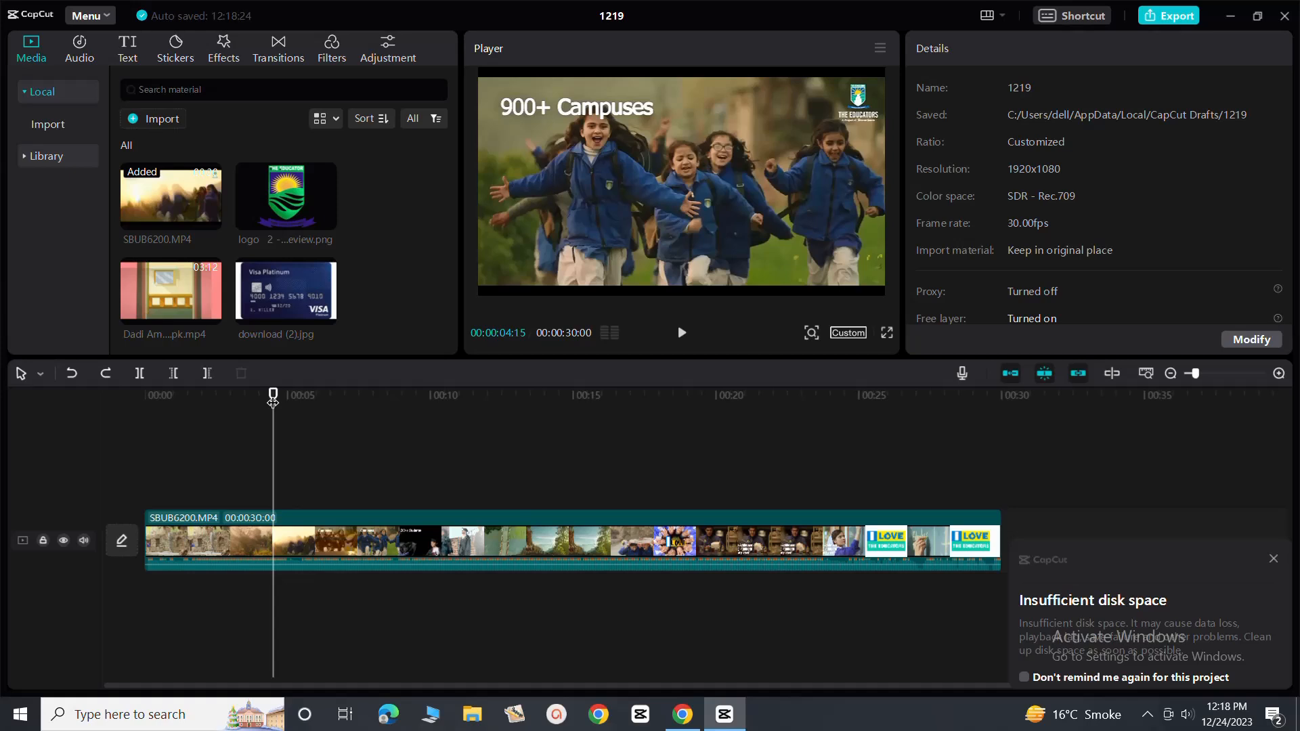
click(141, 378)
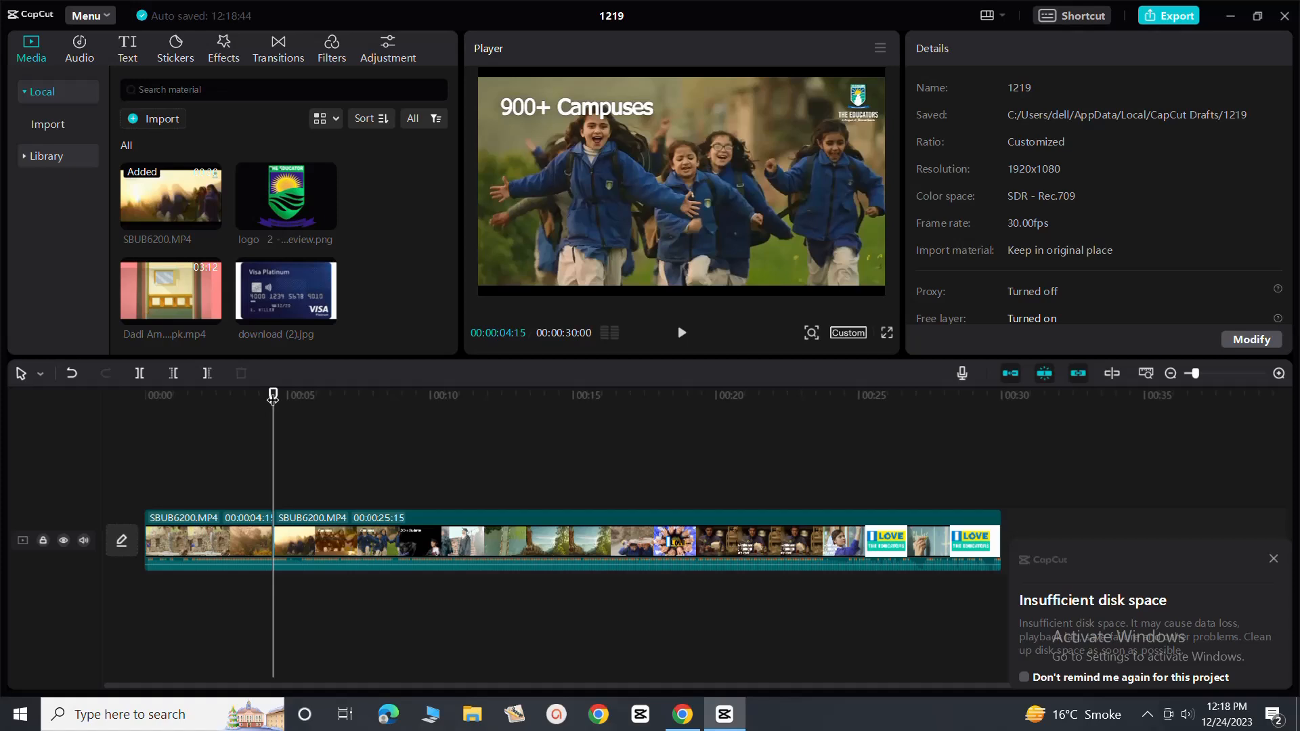
drag(272, 398, 314, 405)
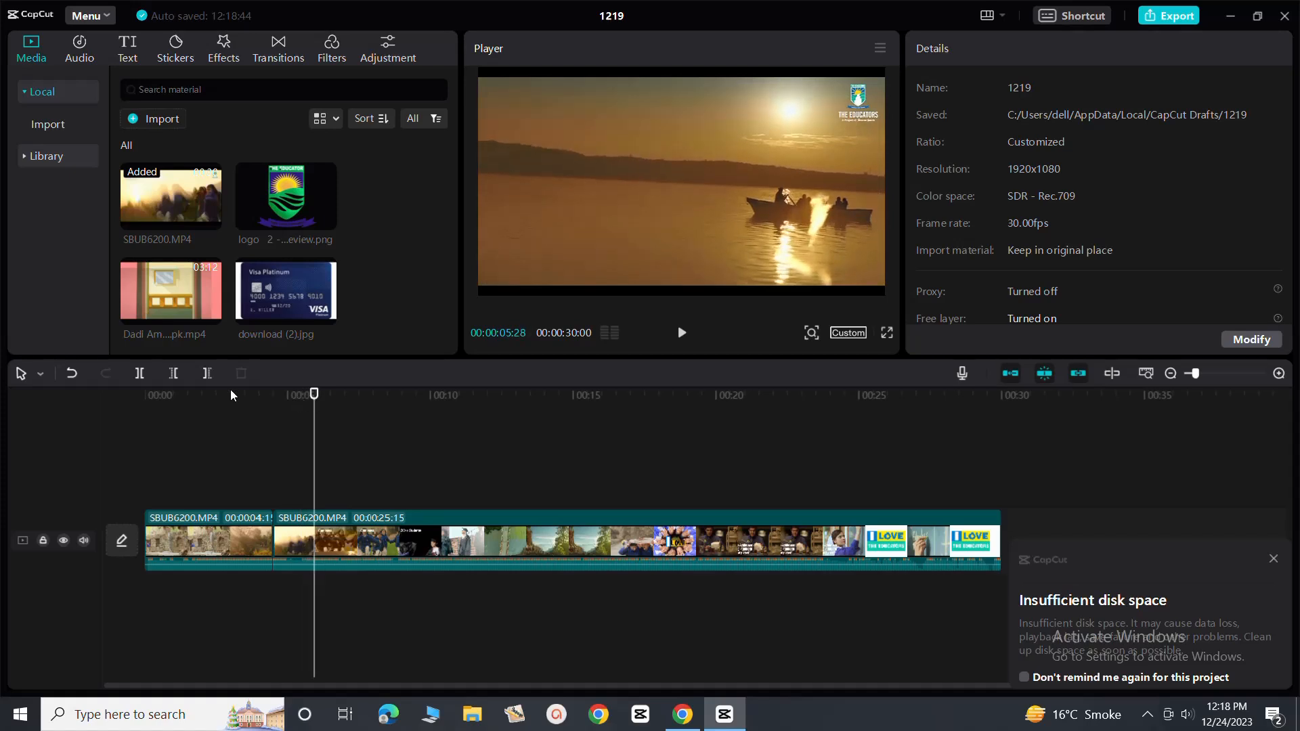
click(144, 373)
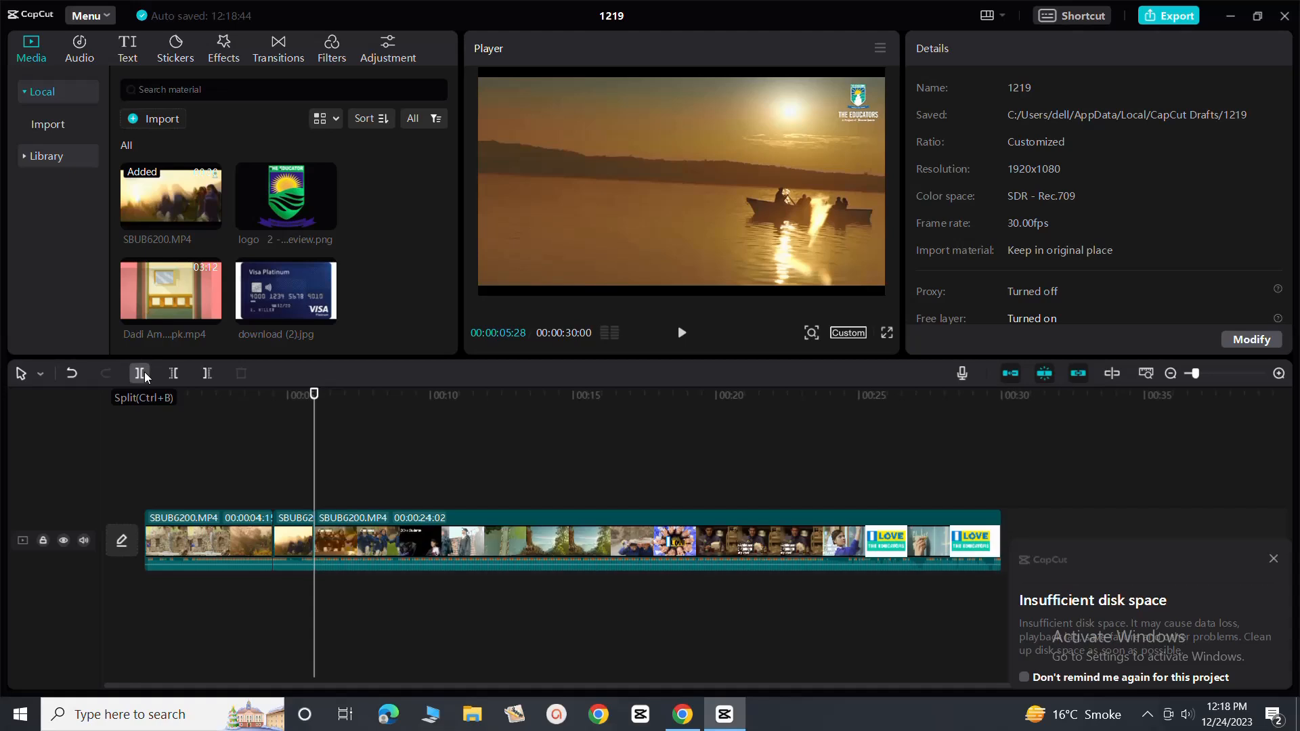
- Scale the short middle segment to 150% and add a scale keyframe at its start, 00:00:04:15
click(284, 541)
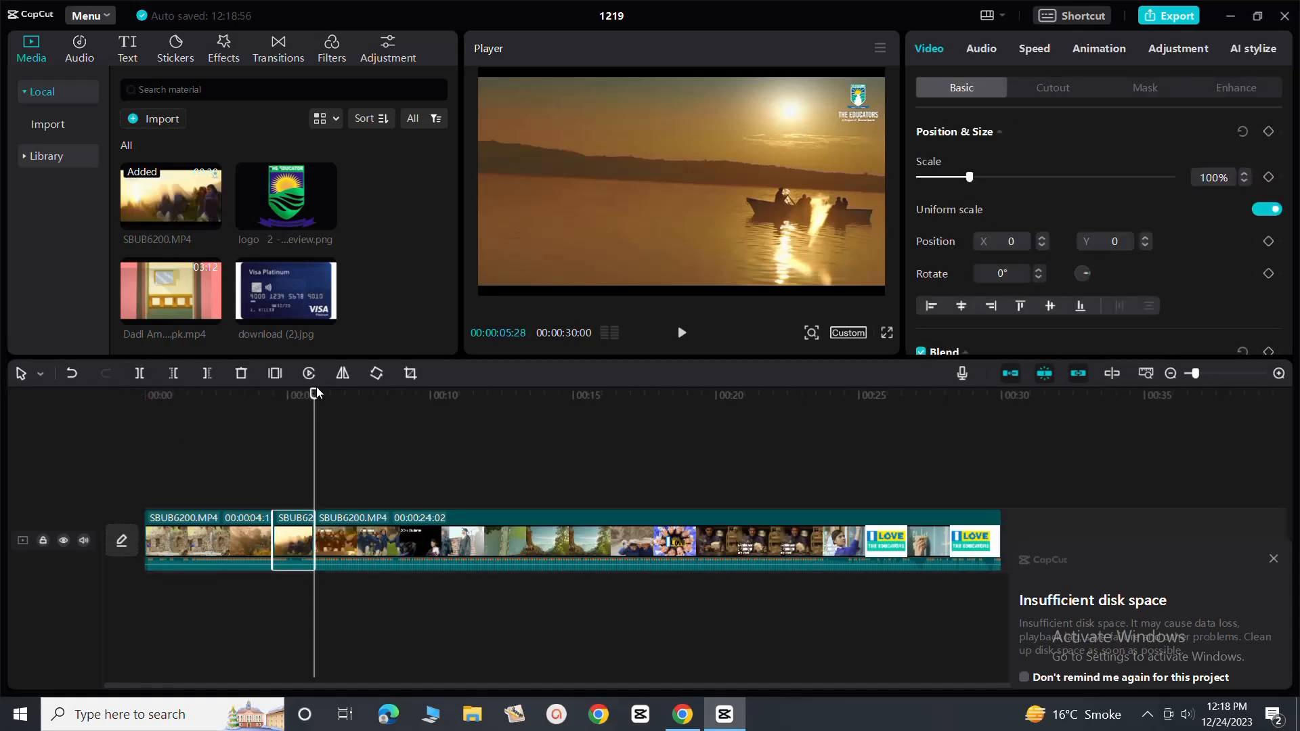
drag(315, 395, 144, 403)
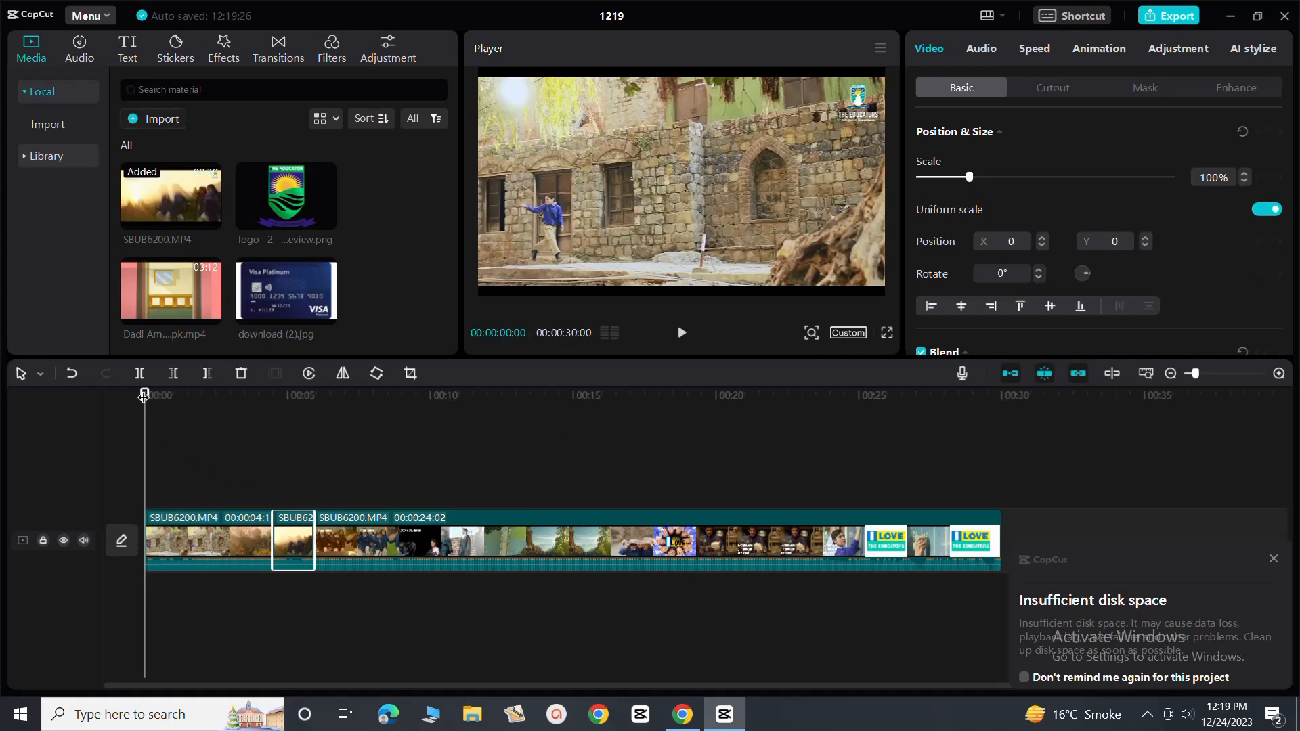
drag(144, 395, 268, 423)
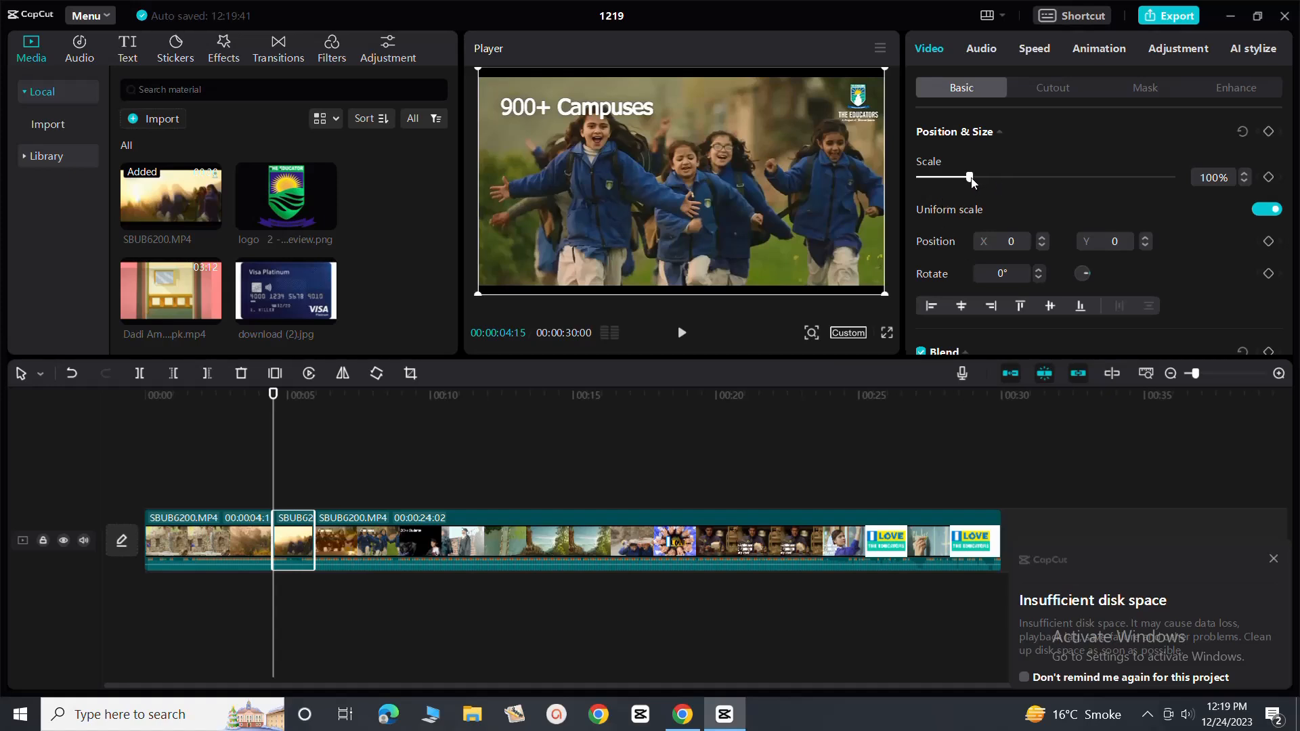
drag(970, 180, 983, 179)
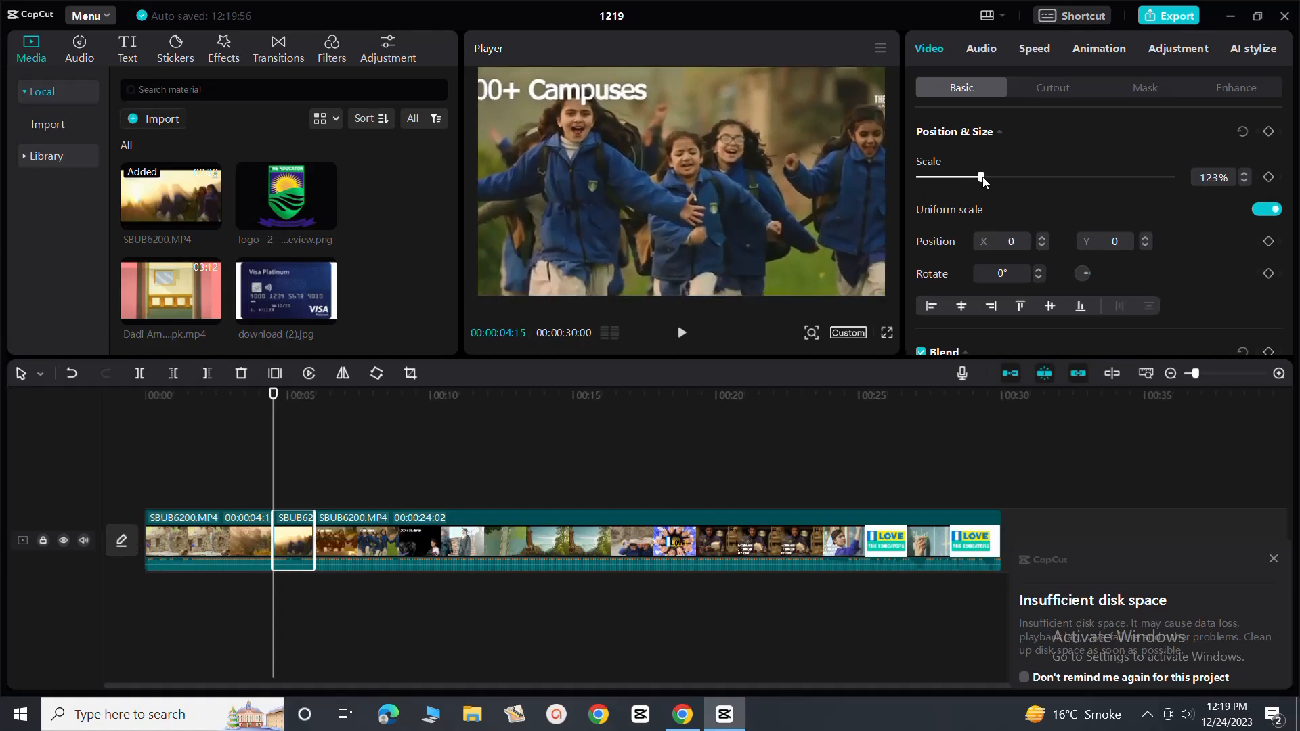
drag(982, 178, 986, 178)
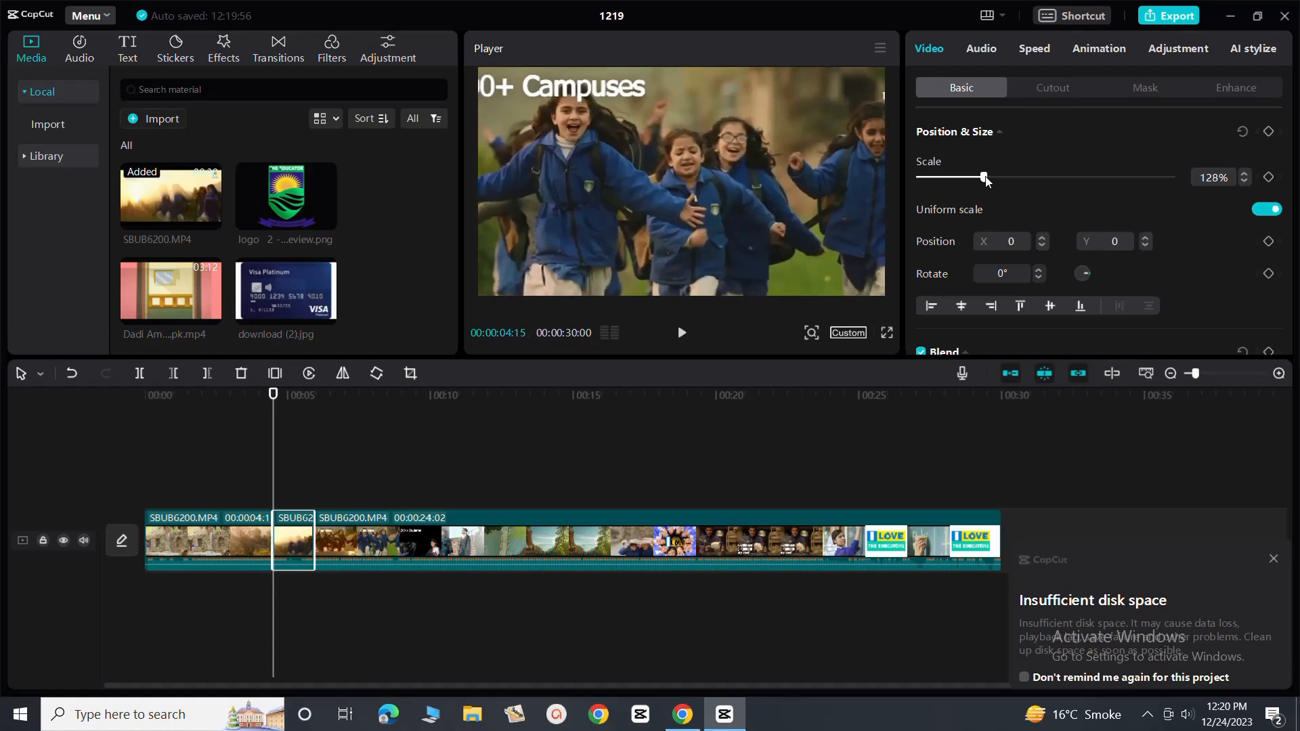
drag(985, 179, 989, 179)
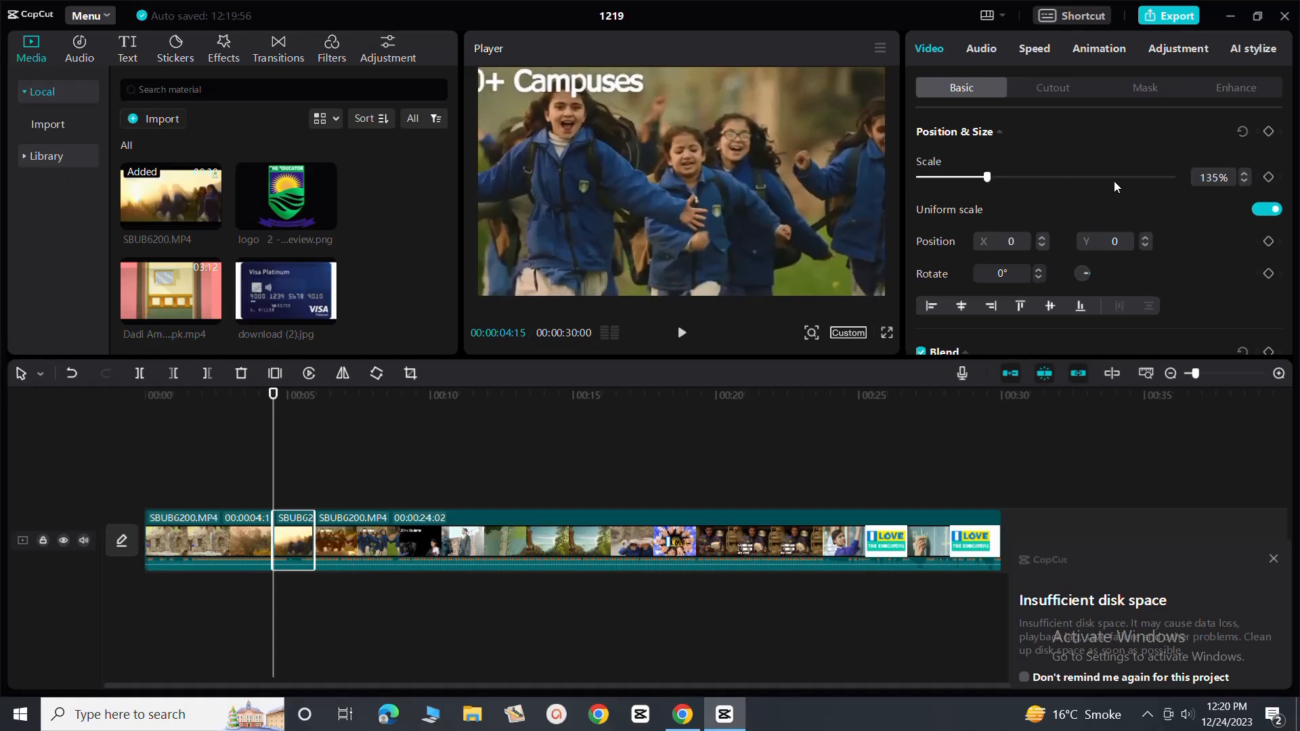
click(1246, 174)
click(1246, 174)
click(1246, 175)
click(1245, 174)
click(1246, 174)
click(1246, 174)
click(1246, 174)
click(1246, 174)
click(1246, 174)
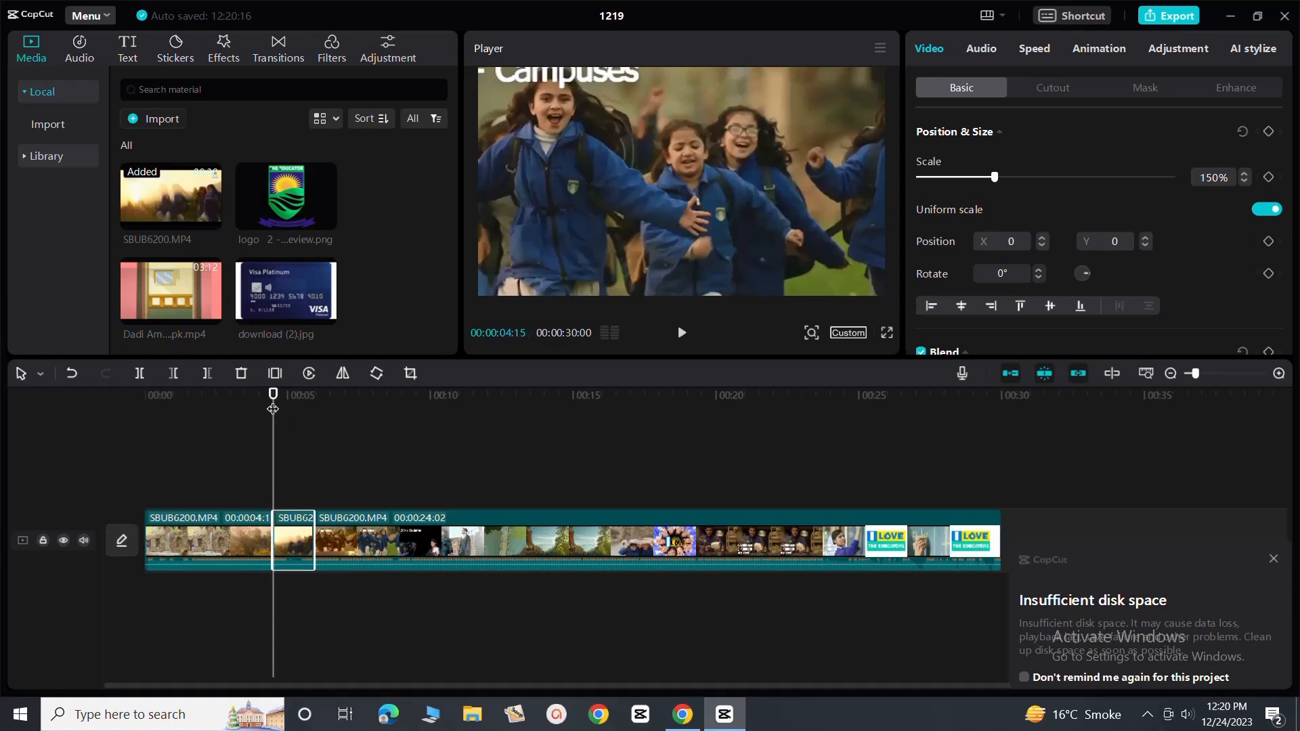
click(1268, 178)
- Add a scale keyframe at the short segment's end, 00:00:05:28, and set its scale to 100%
drag(274, 404, 311, 410)
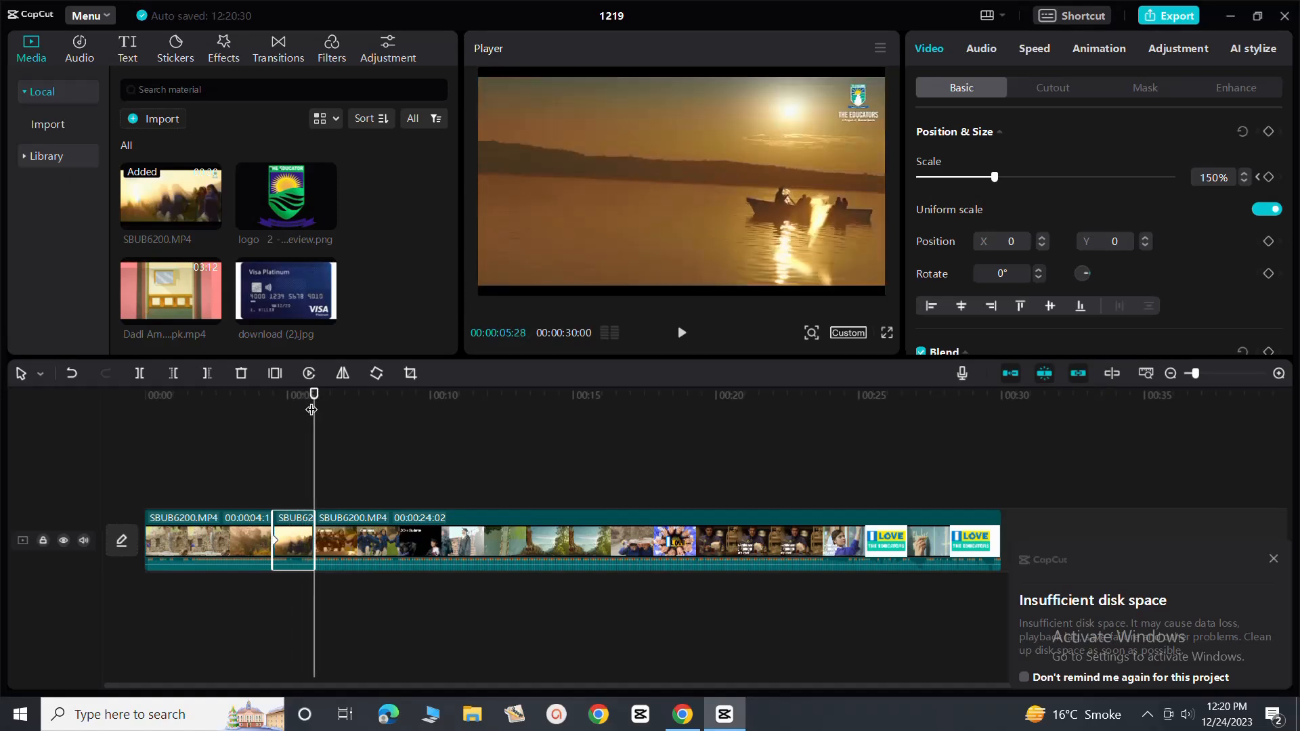
click(1269, 177)
drag(996, 181, 969, 183)
click(1245, 174)
click(1245, 174)
click(1245, 174)
- Play back the zoom-out effect from shortly before the keyframed segment to past its end
drag(315, 406, 226, 415)
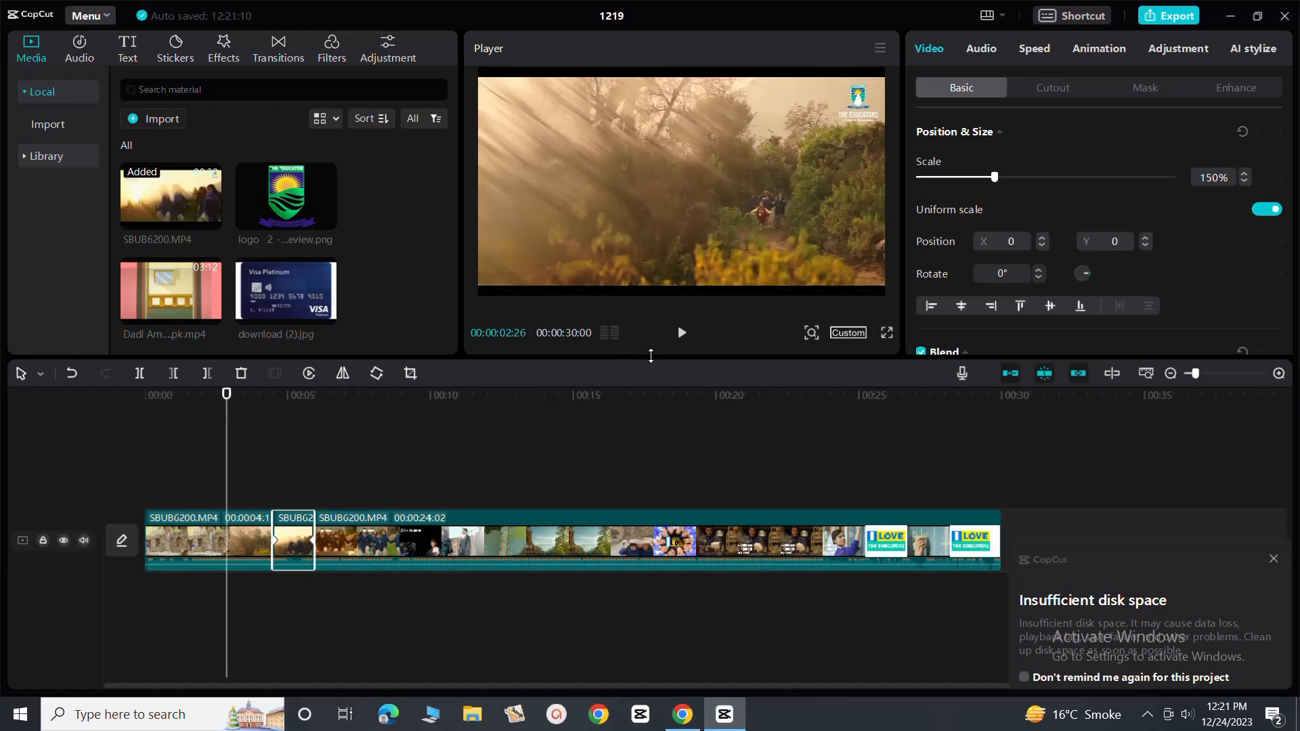
click(681, 335)
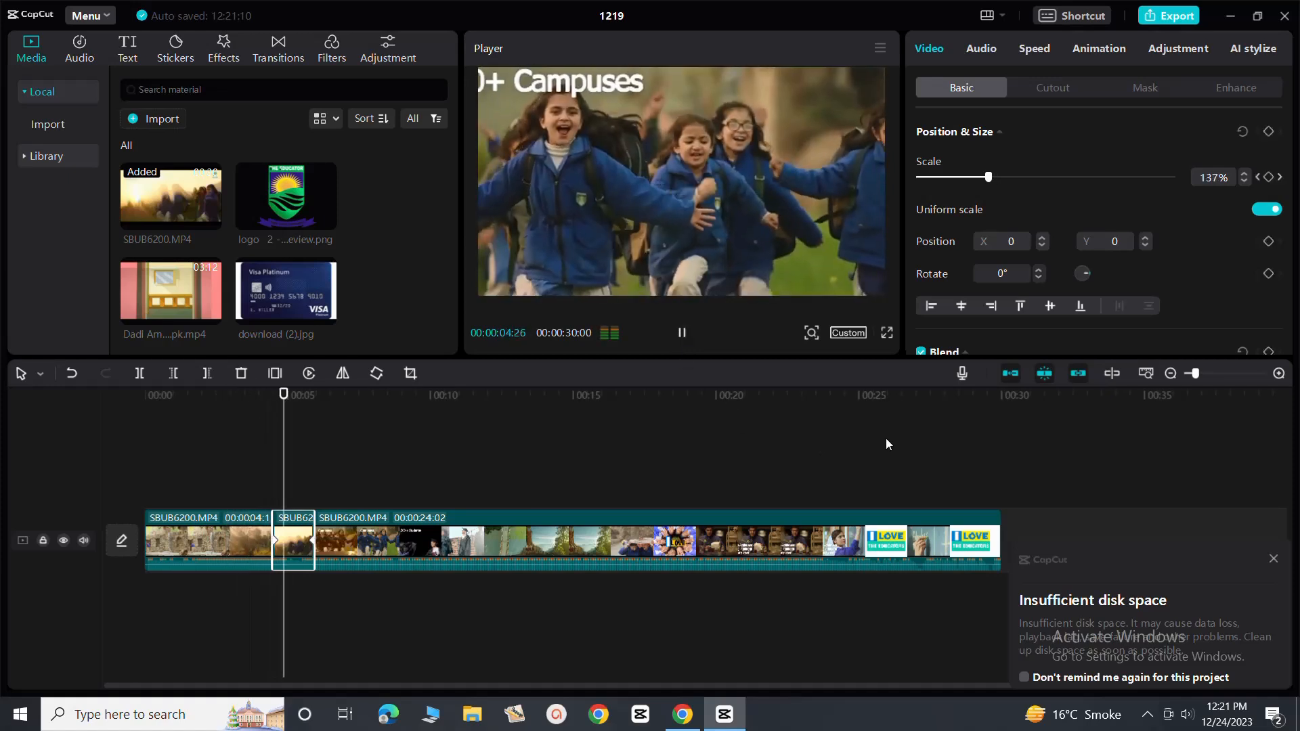
click(683, 334)
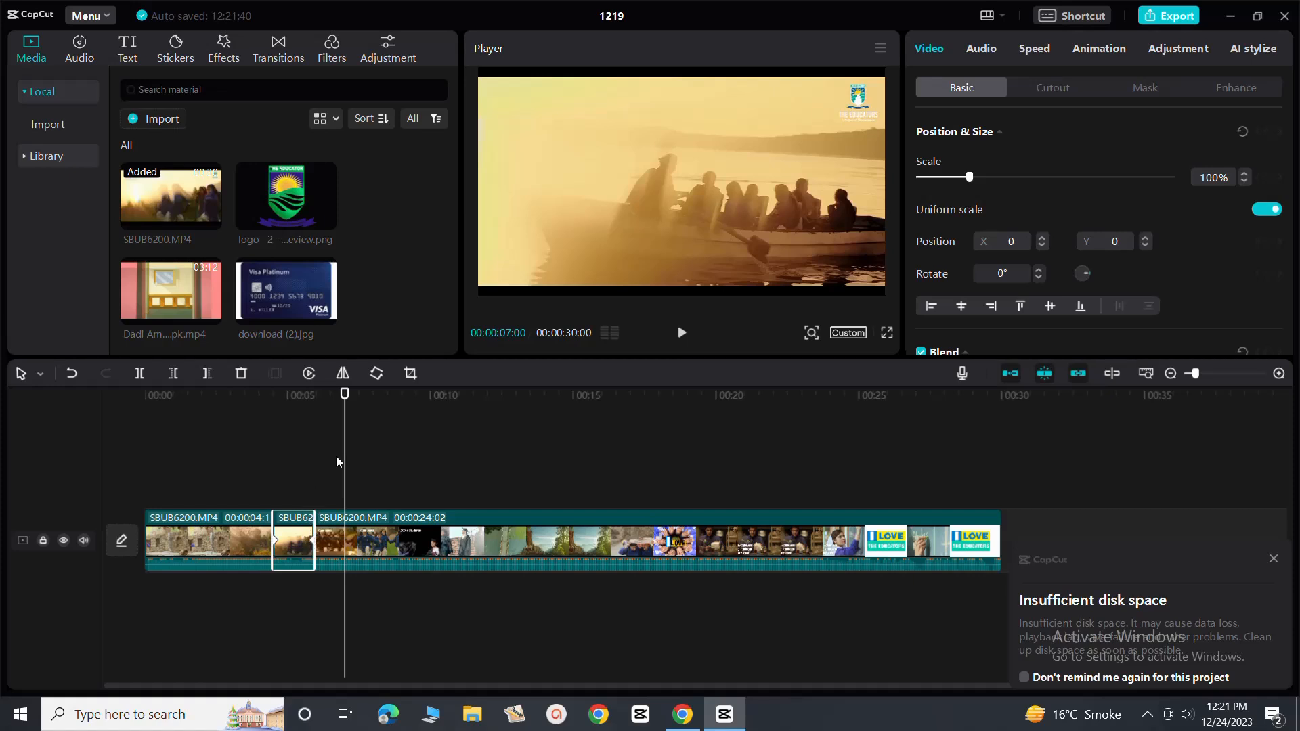
- Split the remaining footage at 00:00:14:24 and 00:00:16:22 to isolate a second short segment
drag(345, 394, 567, 434)
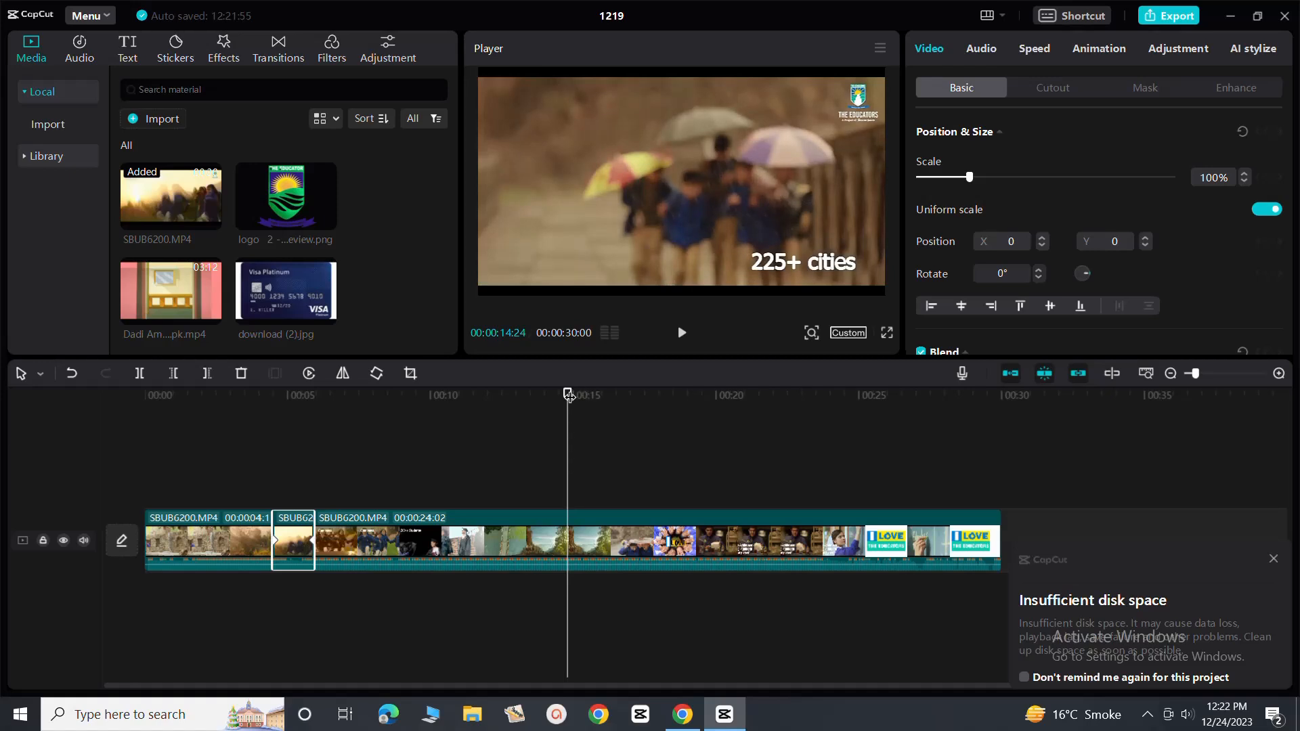
click(140, 376)
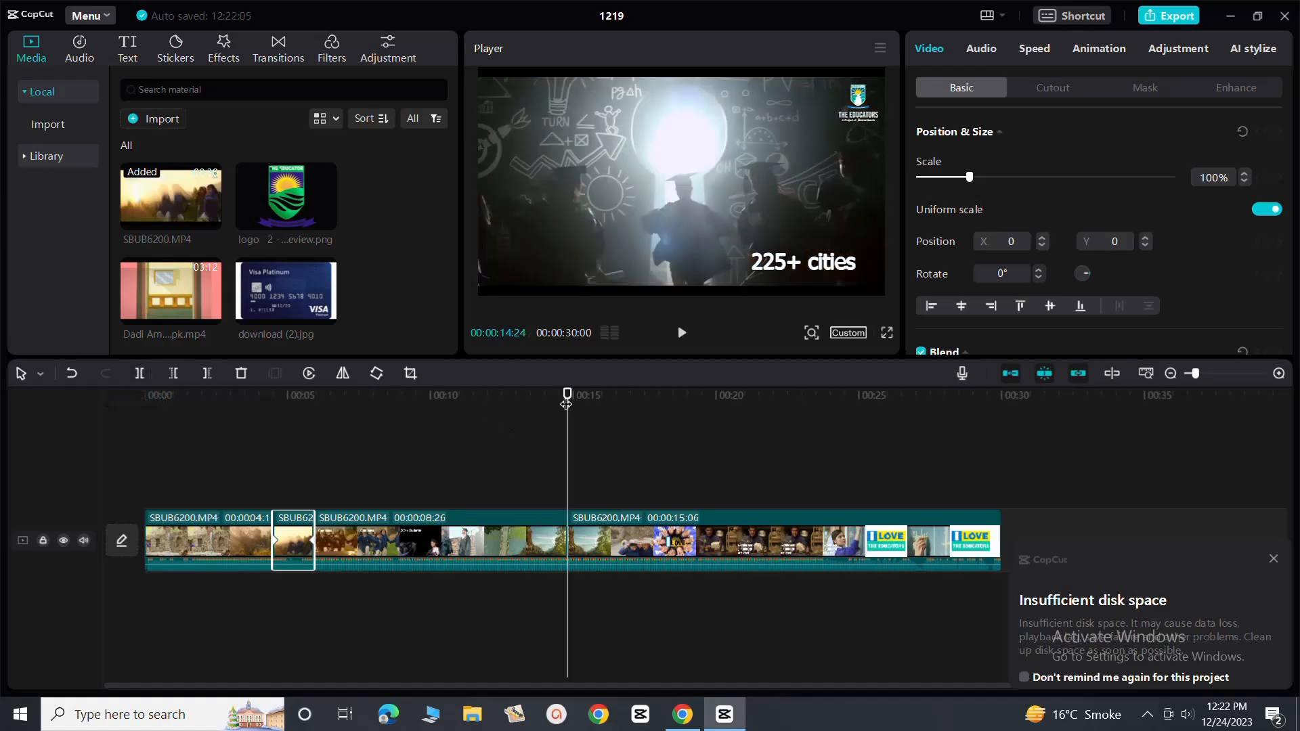
drag(568, 398, 622, 401)
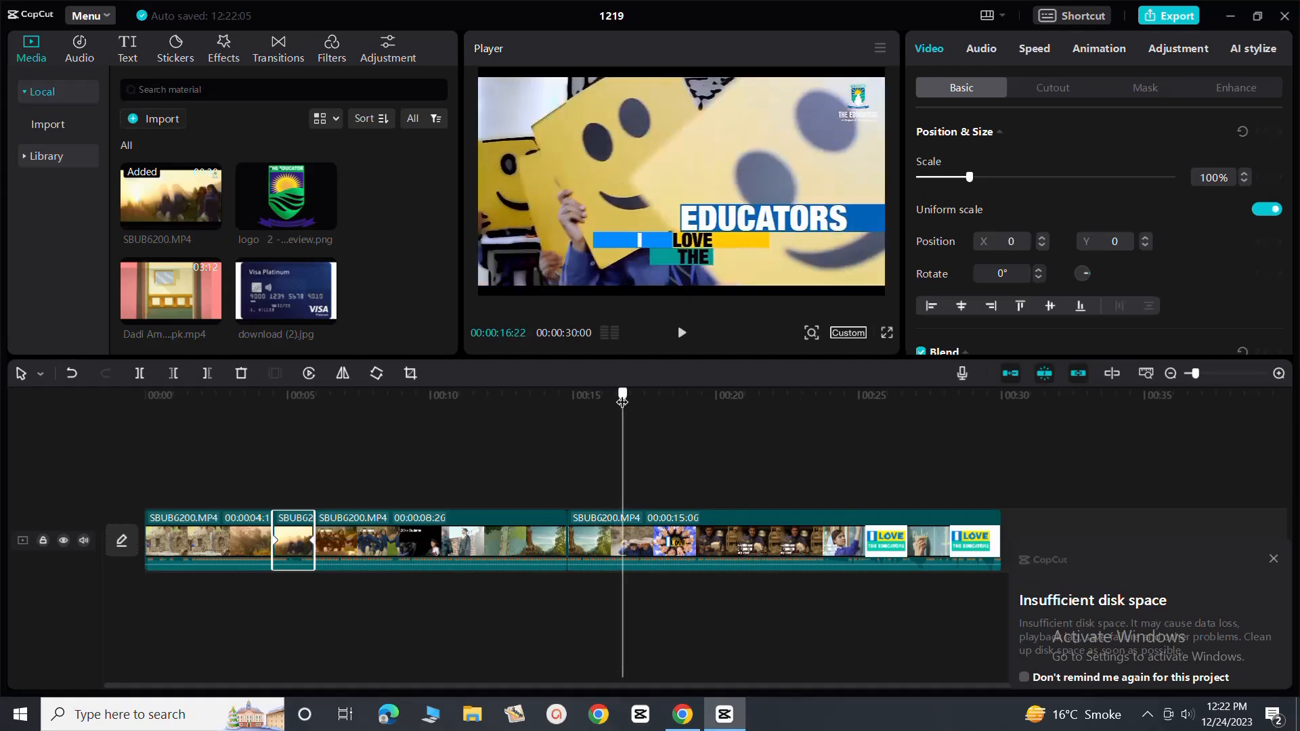
click(137, 376)
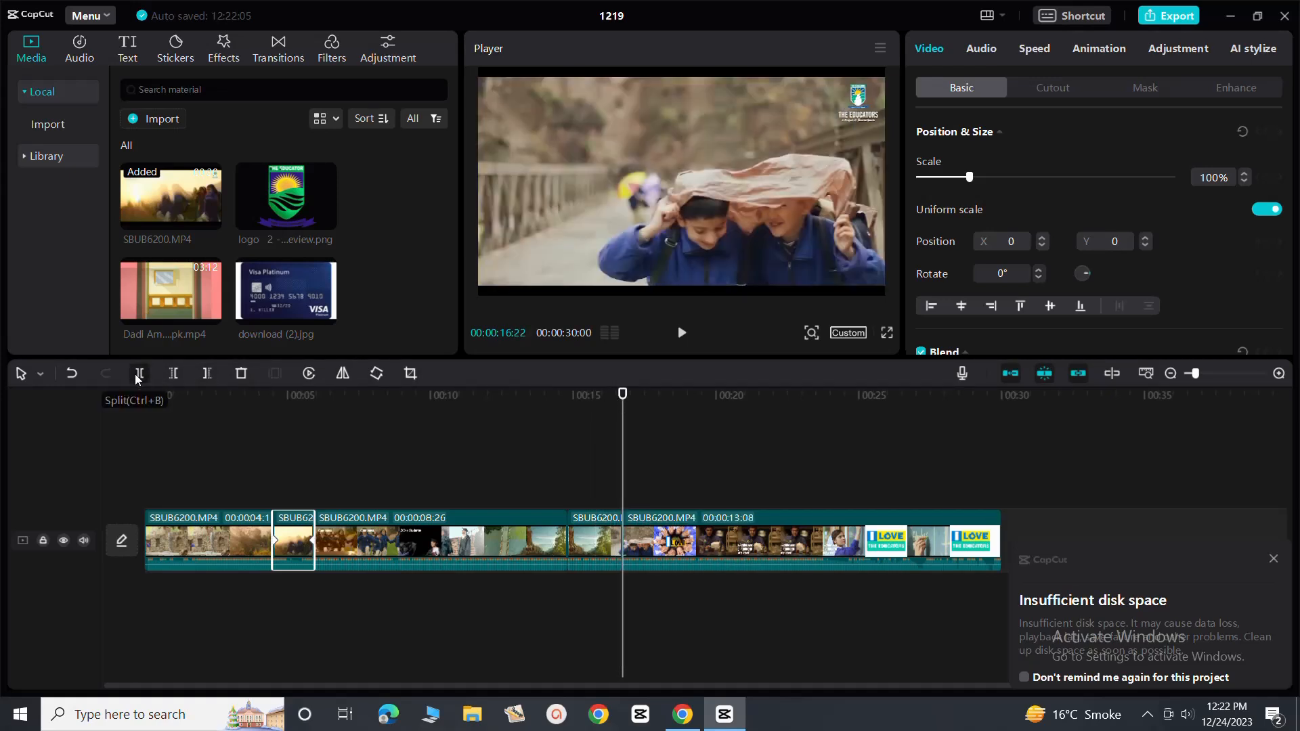
- Add a scale keyframe at 100% to the second short segment at its start, 00:00:14:24
click(592, 552)
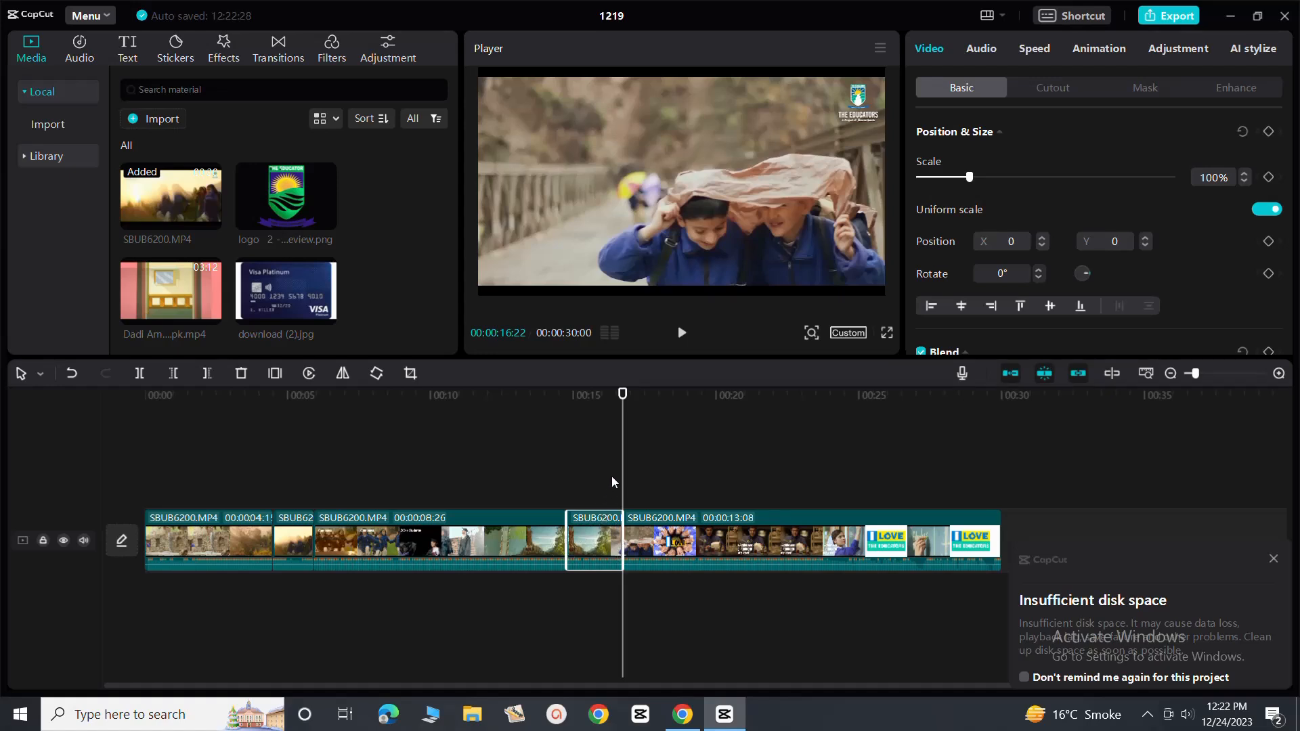
drag(623, 397, 568, 407)
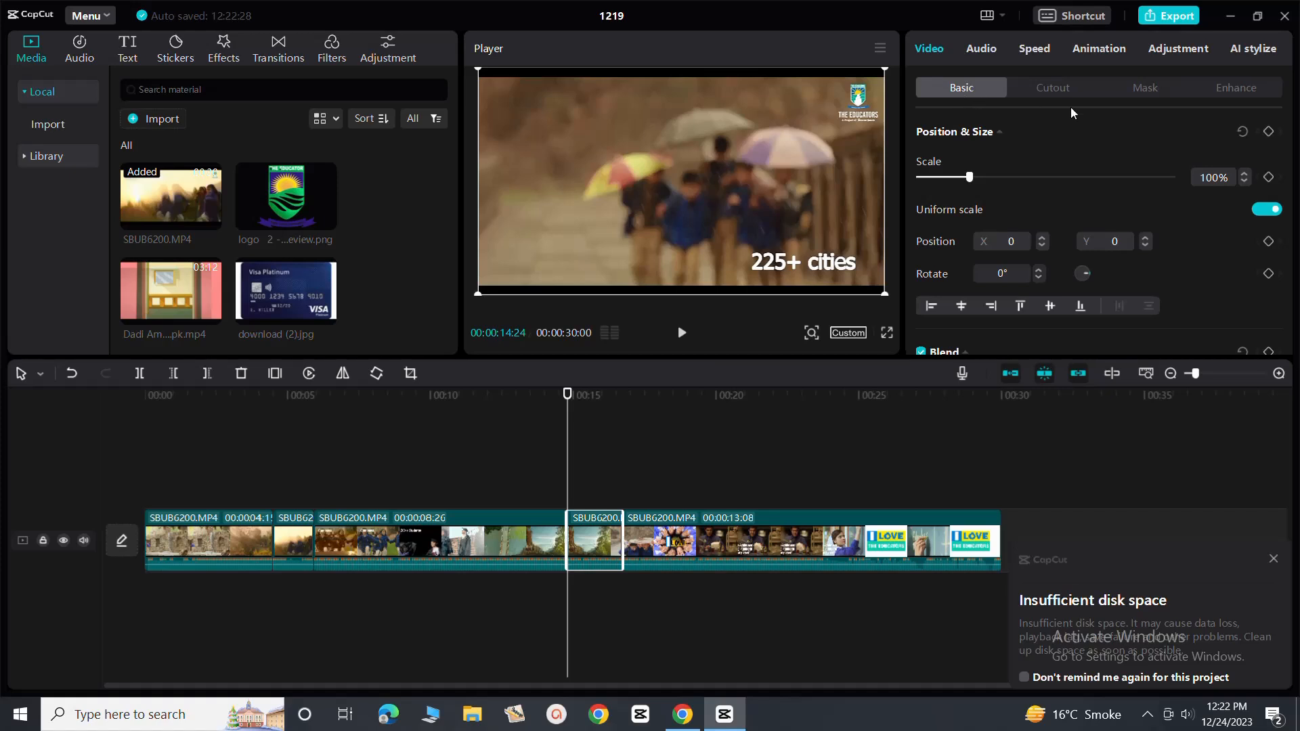
click(1269, 178)
- Add a scale keyframe at the second short segment's end, 00:00:16:22, and set its scale to 150%
drag(567, 400, 622, 406)
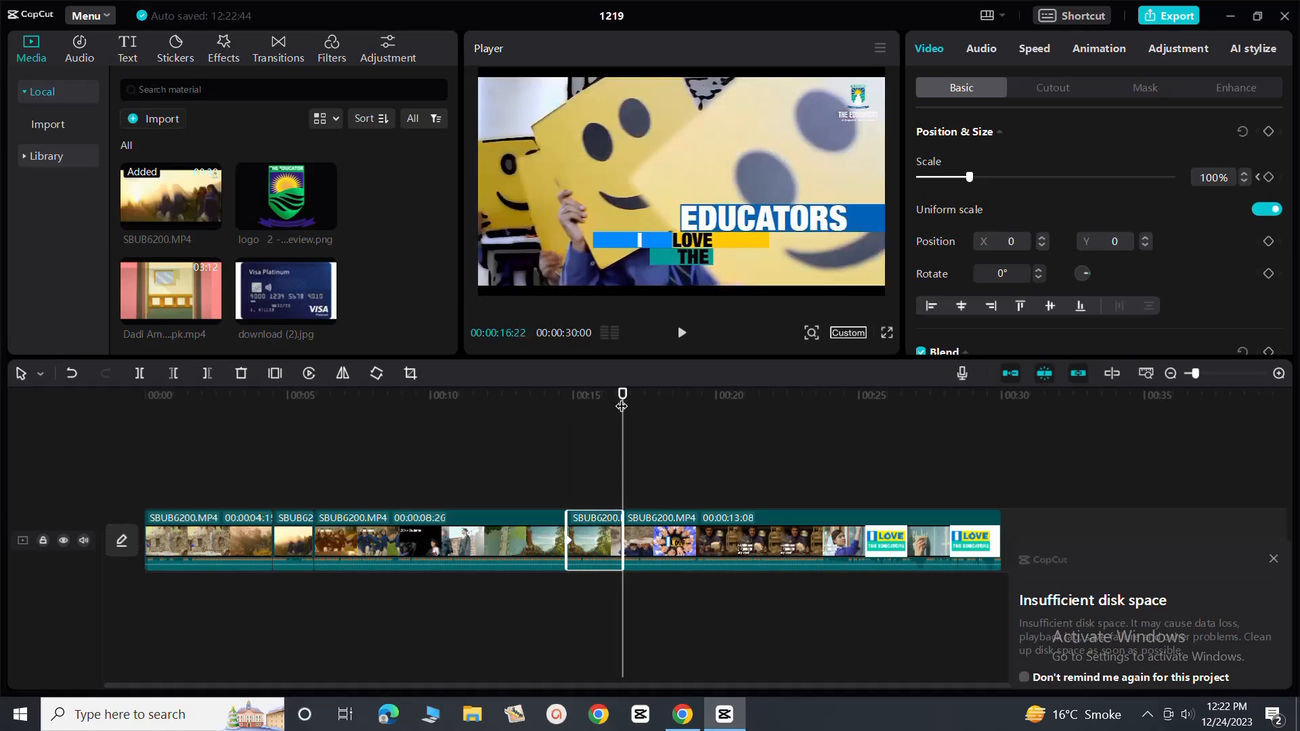
click(1269, 178)
drag(973, 178, 996, 180)
click(1244, 182)
- Play back the zoom-in effect from just before the second keyframed segment, then return the playhead to before it
drag(622, 393, 540, 406)
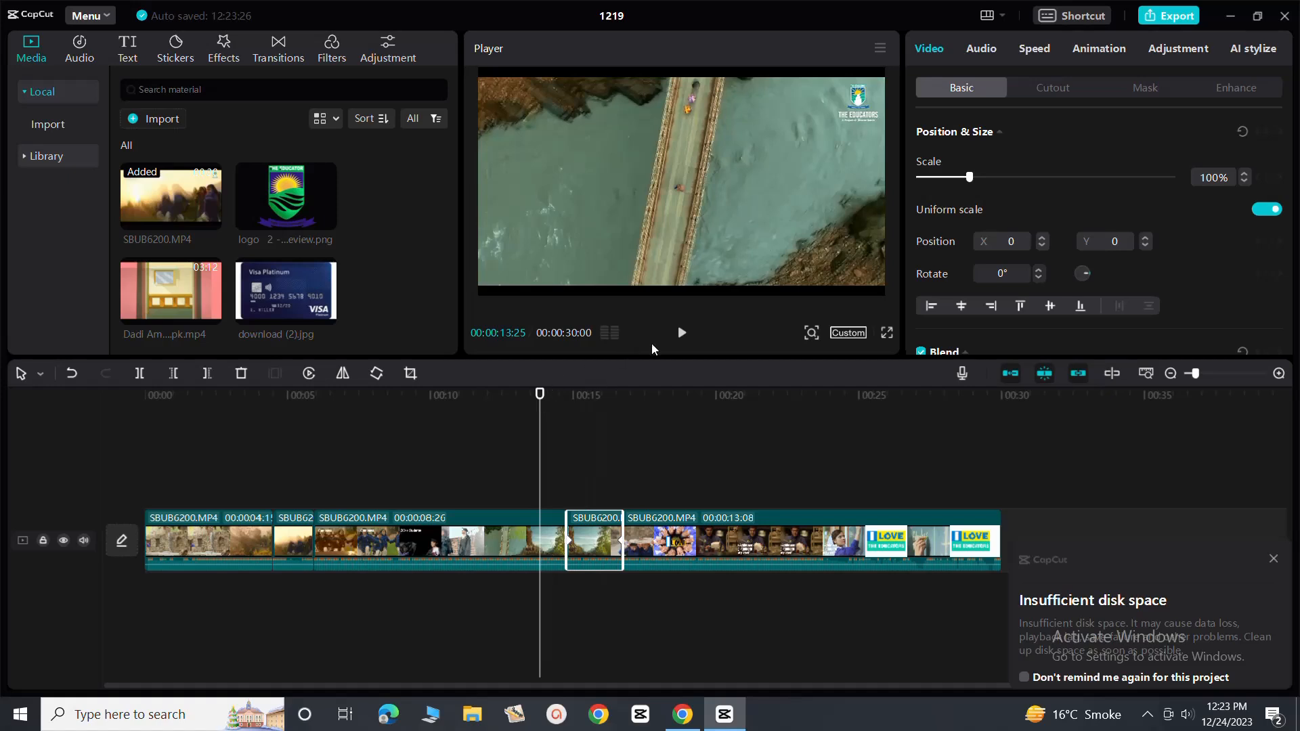
click(681, 336)
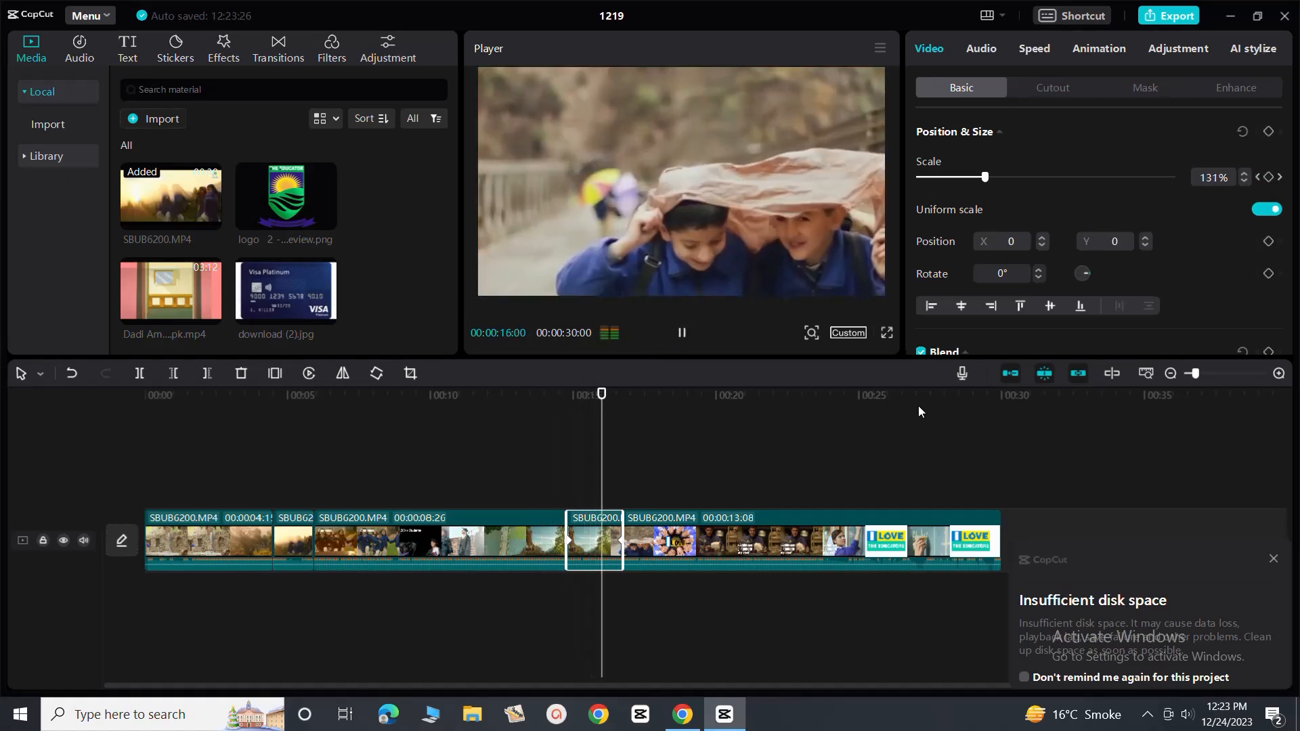
click(682, 333)
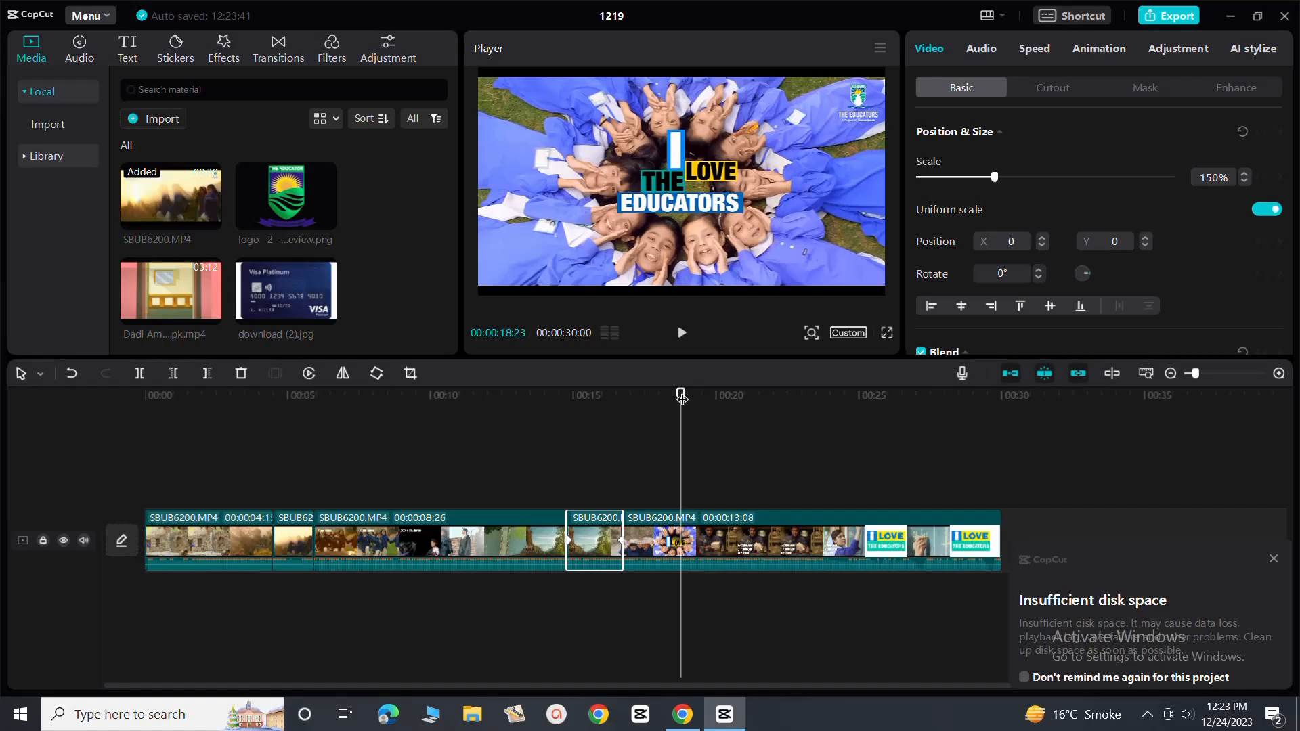
drag(681, 398, 548, 400)
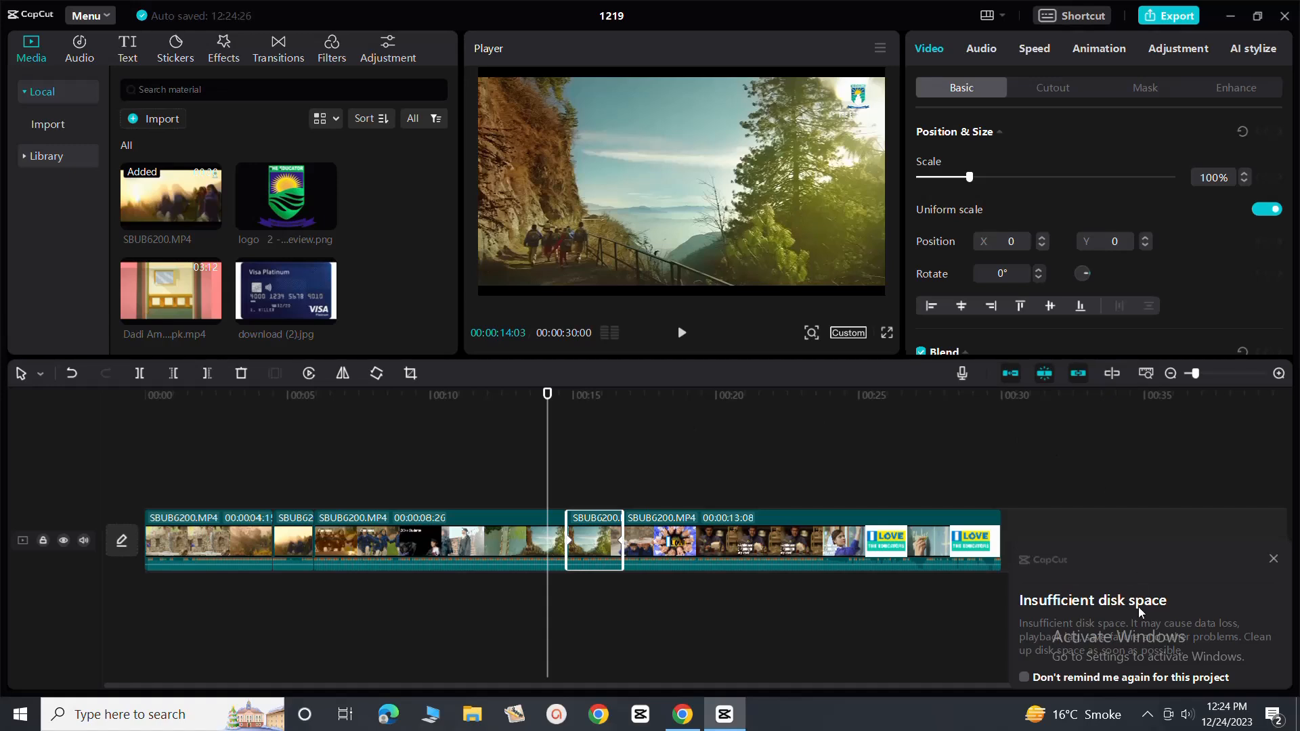
click(1146, 717)
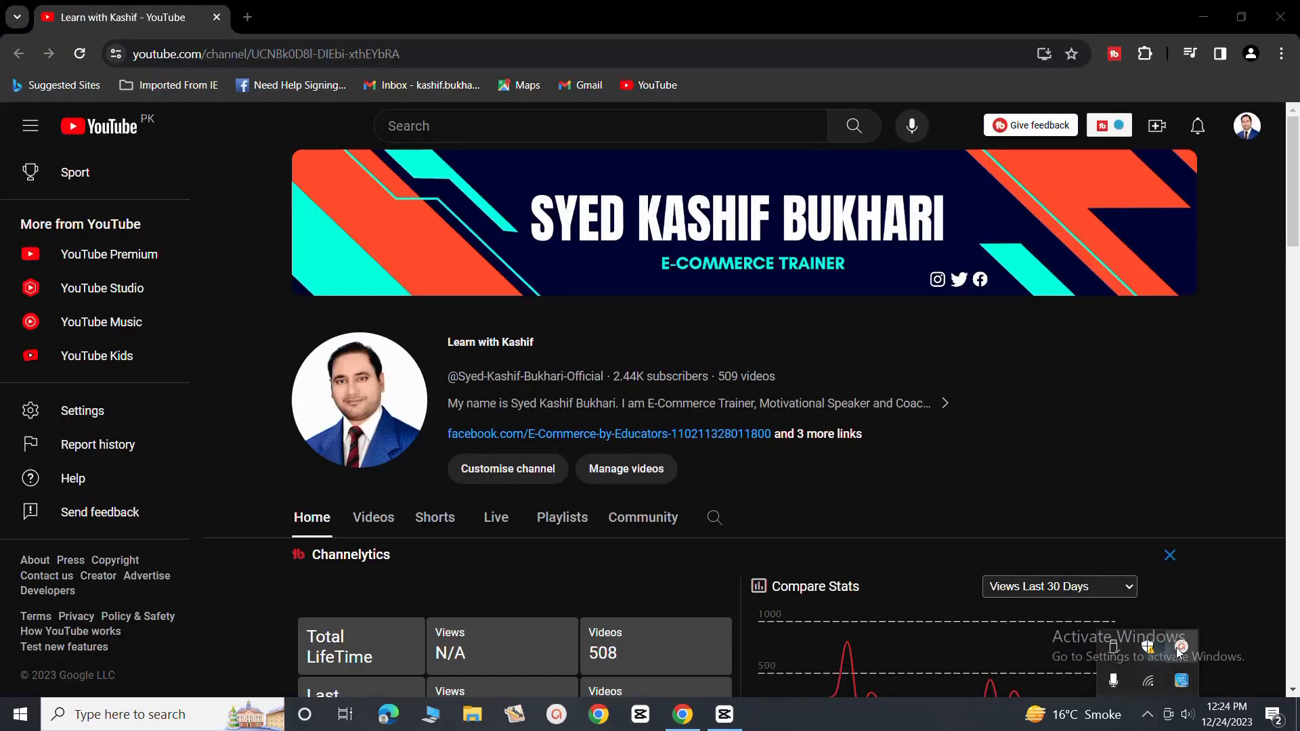